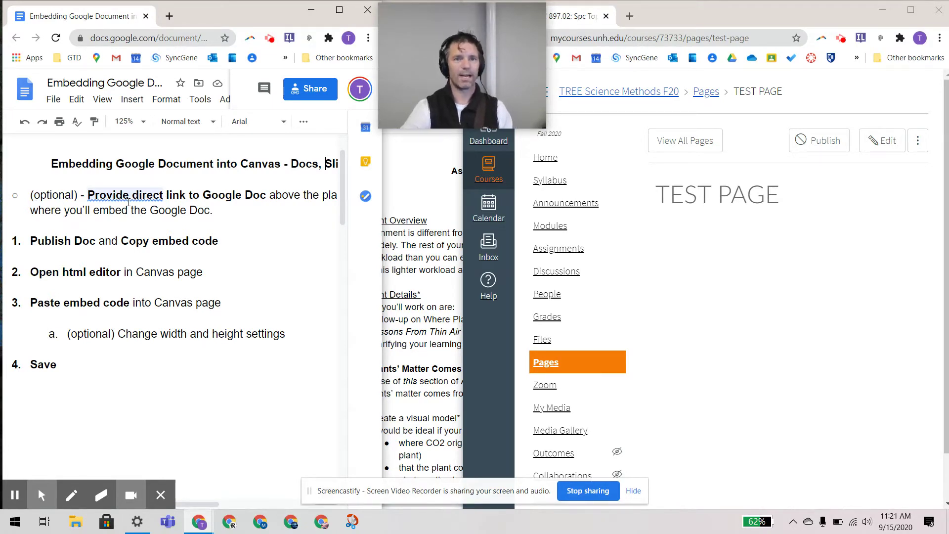
# Open TEST PAGE for editing and enter the text "Google Doc Link" in its body
pyautogui.click(884, 143)
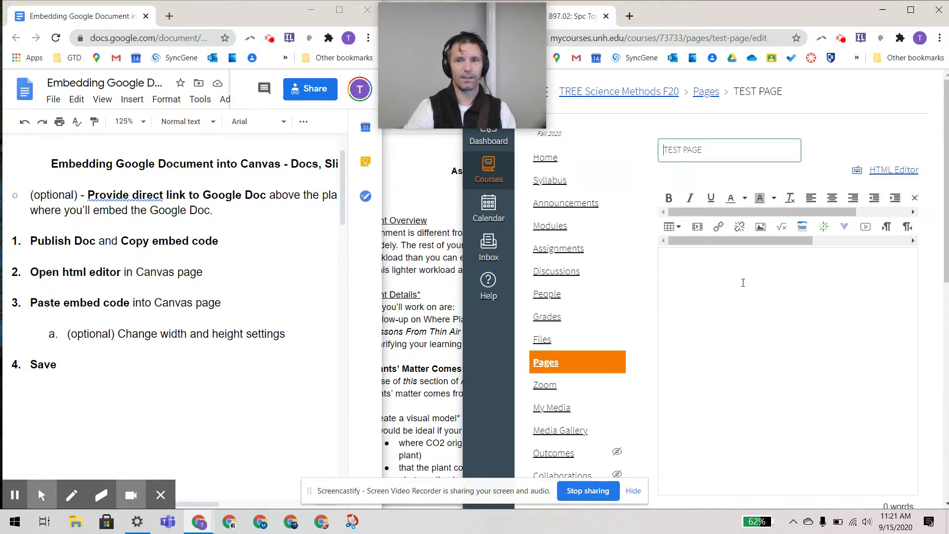
pyautogui.click(701, 266)
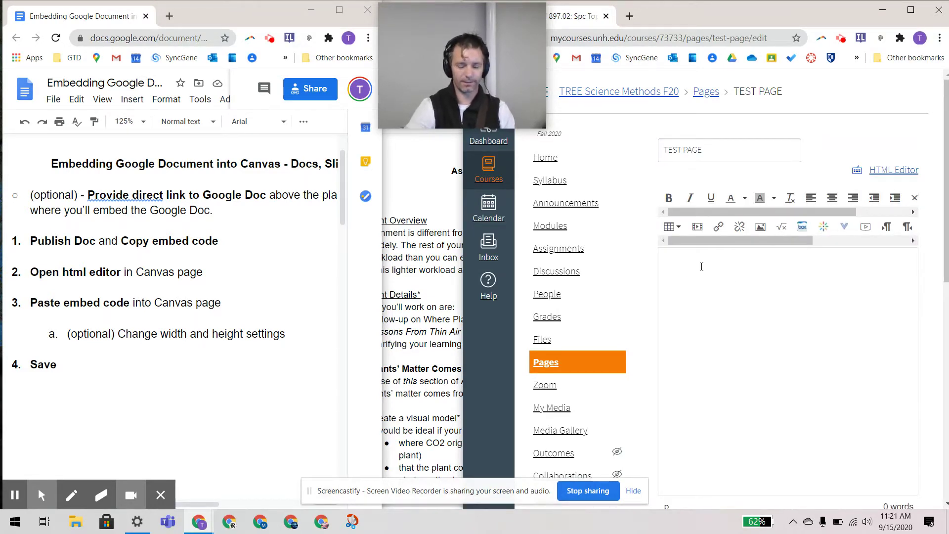
pyautogui.write('Google')
pyautogui.press('BackSpace')
pyautogui.press('BackSpace')
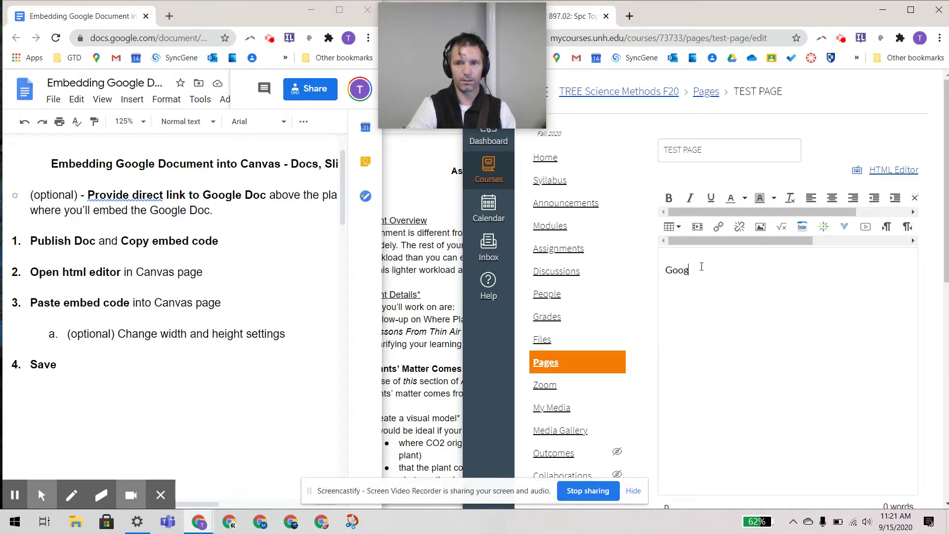
pyautogui.write('le Doc Link')
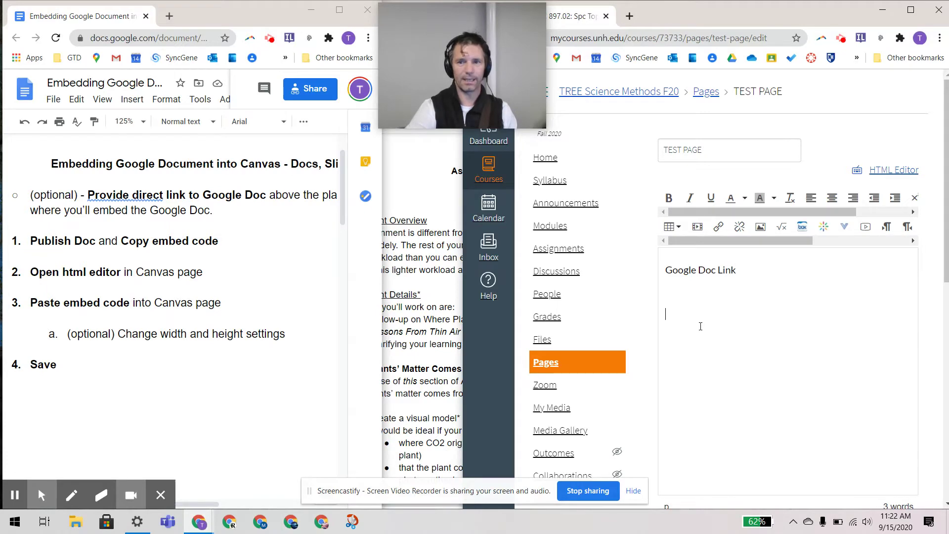
# Copy the sharing link of the "1-1 - Expressing Thin Air" Google Doc
pyautogui.click(439, 313)
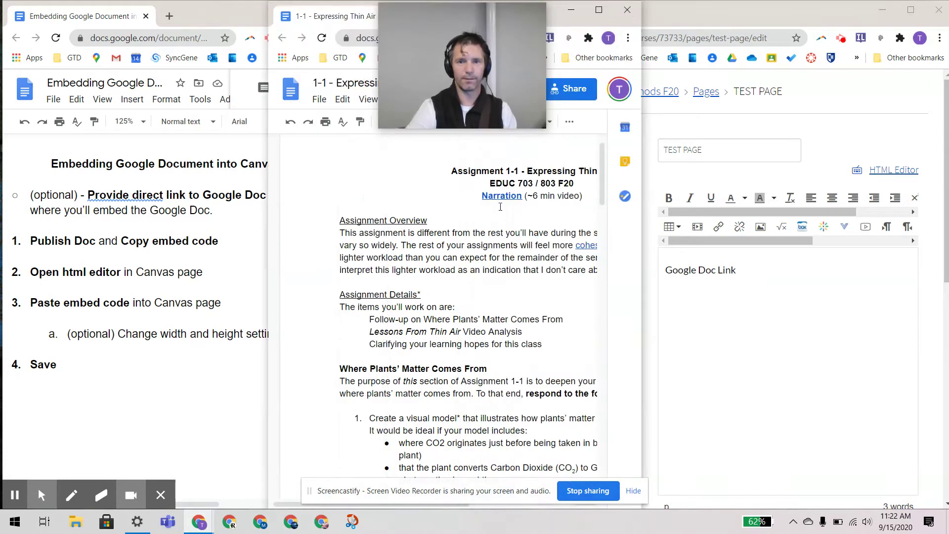
pyautogui.click(572, 89)
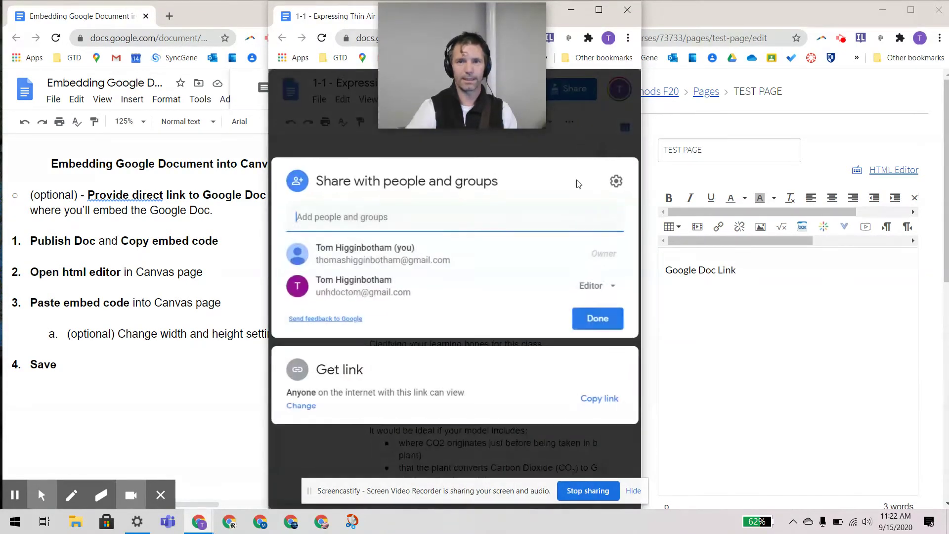
pyautogui.click(599, 401)
pyautogui.click(615, 316)
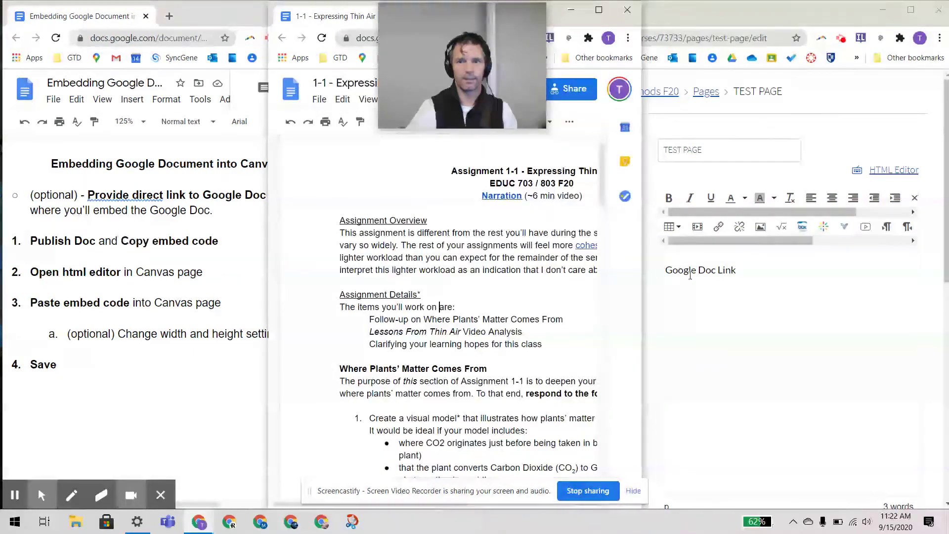
# Link the "Google Doc Link" text on TEST PAGE to the copied document URL, with New window as the target
pyautogui.doubleClick(707, 270)
pyautogui.tripleClick(706, 270)
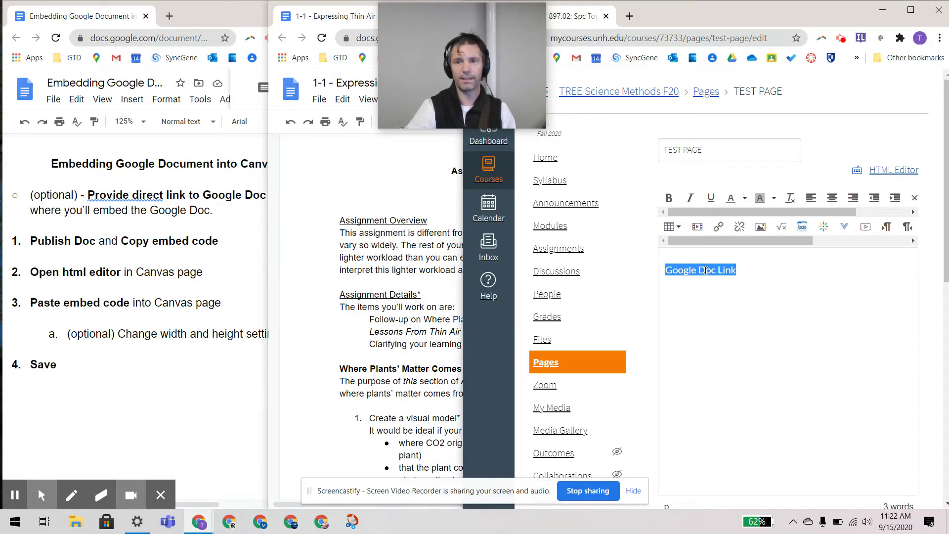
pyautogui.hotkey('ctrl', 'k')
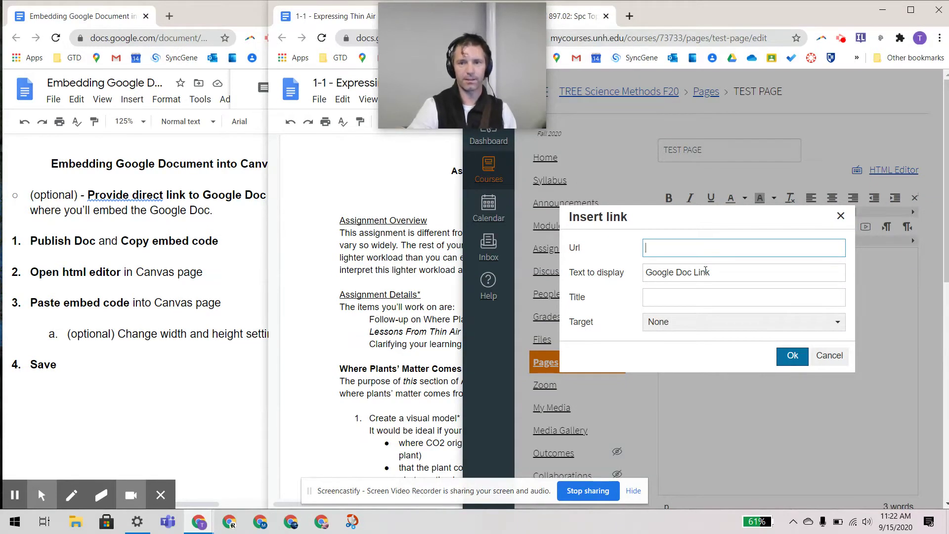
pyautogui.hotkey('ctrl', 'v')
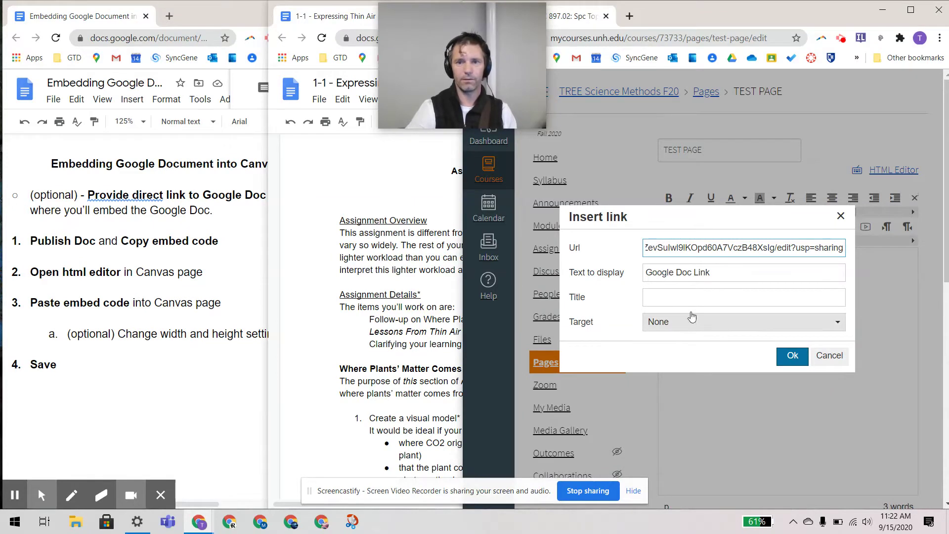
pyautogui.click(694, 328)
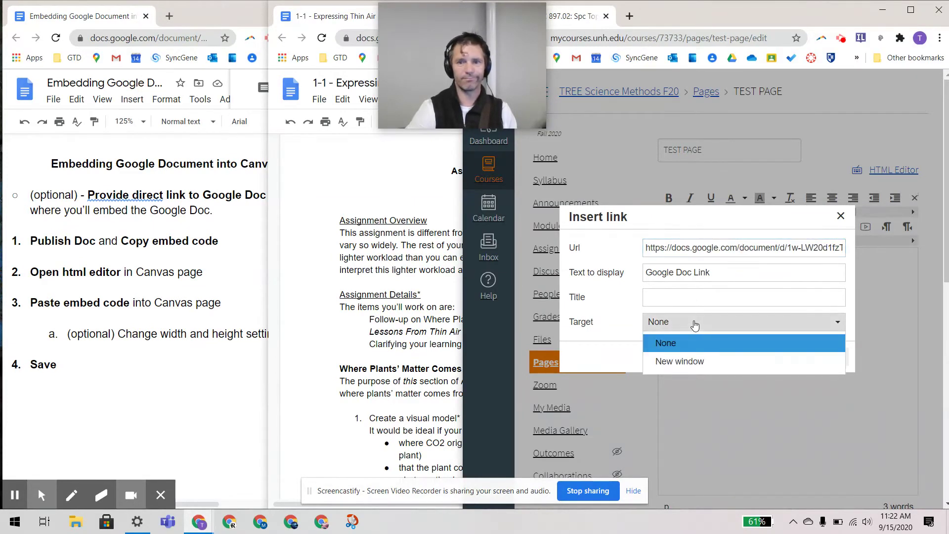
pyautogui.click(680, 361)
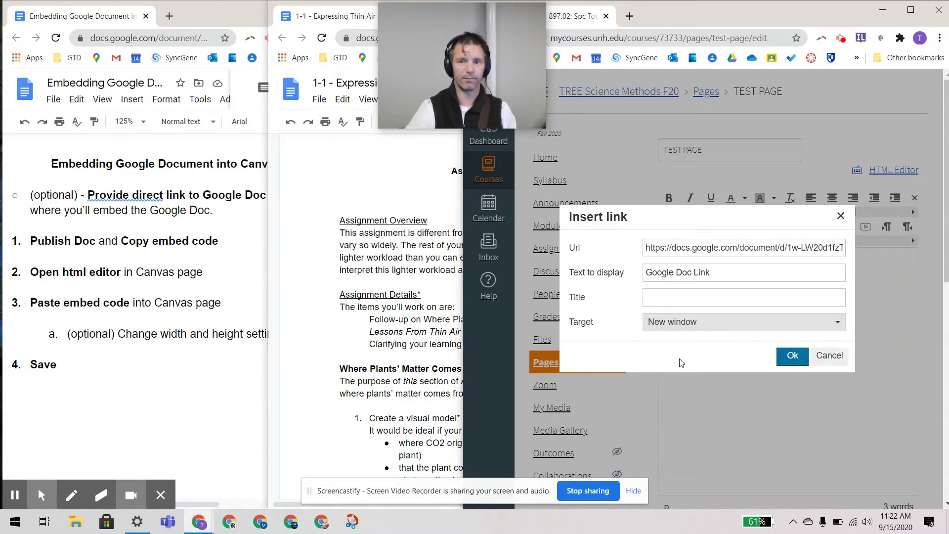
pyautogui.click(792, 356)
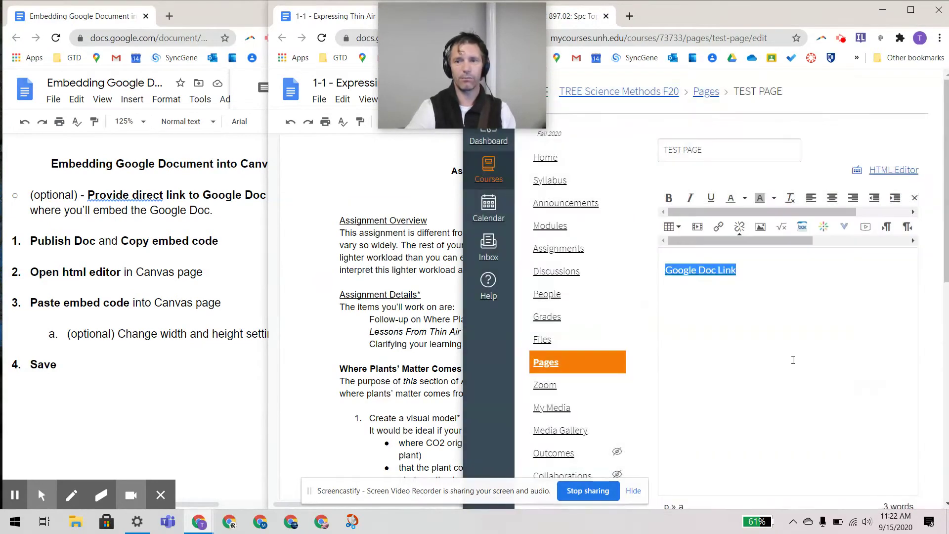
pyautogui.click(714, 295)
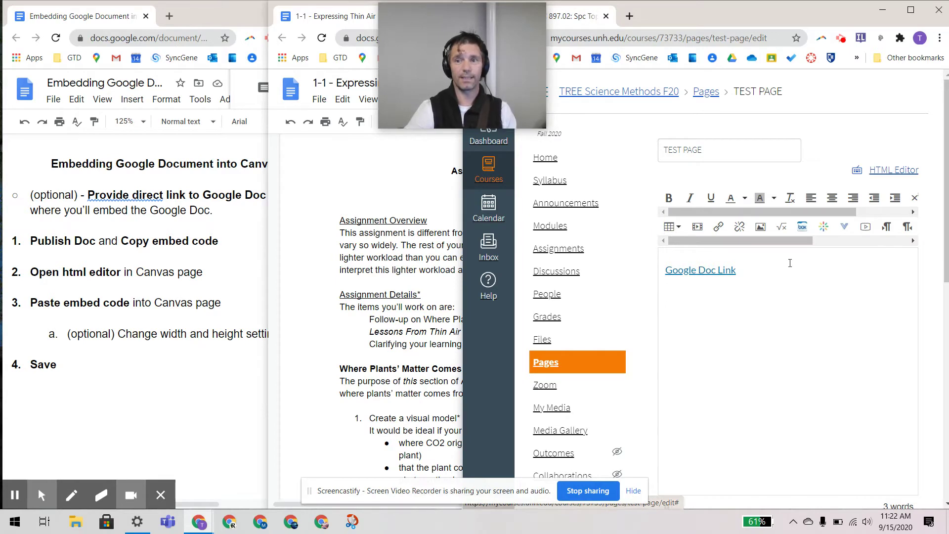
pyautogui.click(767, 310)
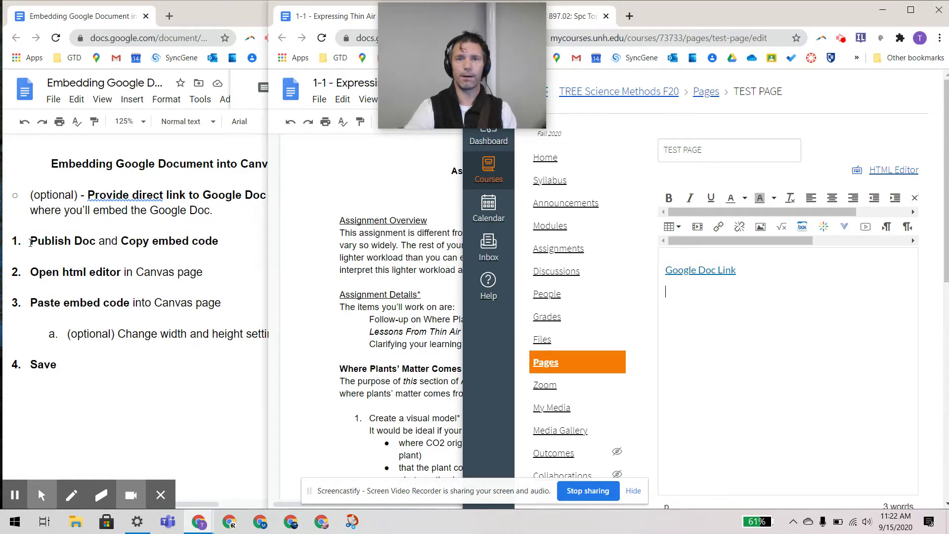
# Open the assignment document's Publish to the web settings and display its embed code
pyautogui.click(397, 244)
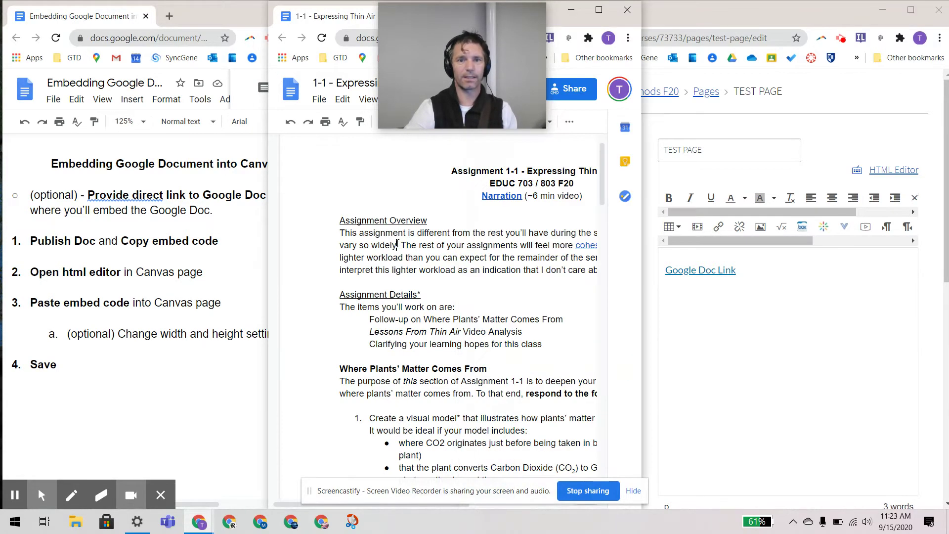
pyautogui.click(116, 244)
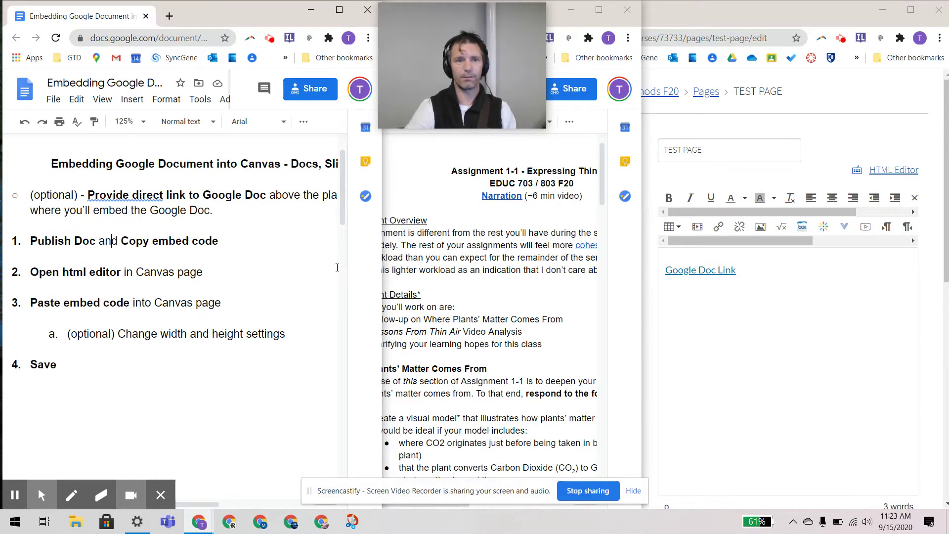
pyautogui.click(427, 258)
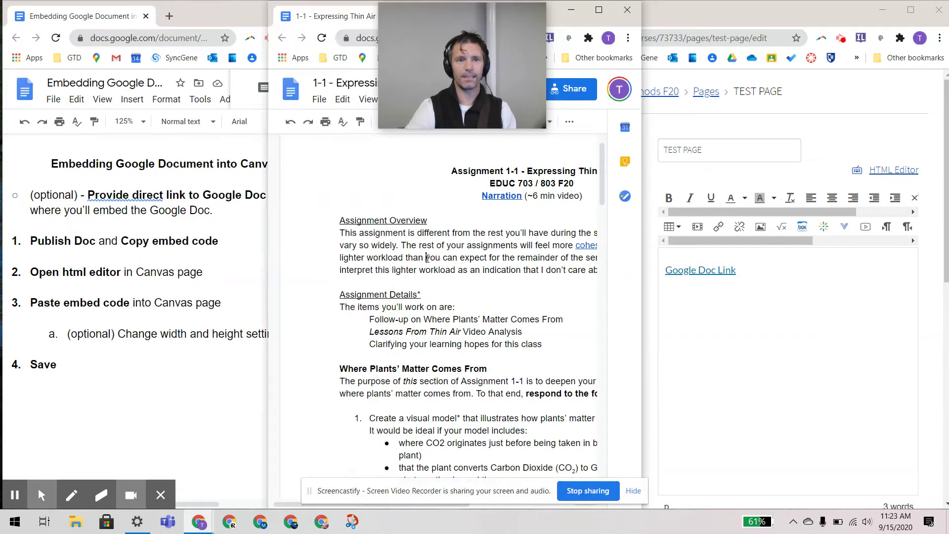
pyautogui.click(320, 101)
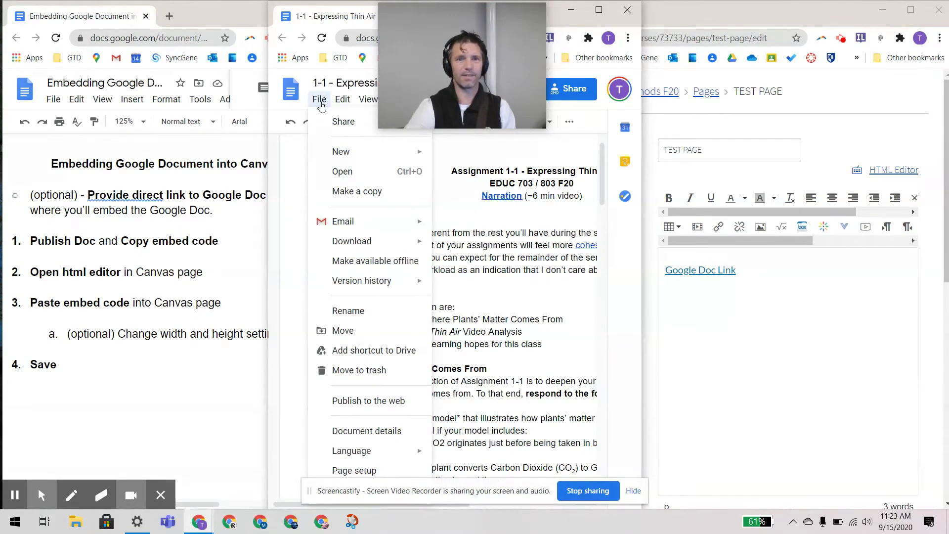
pyautogui.click(359, 405)
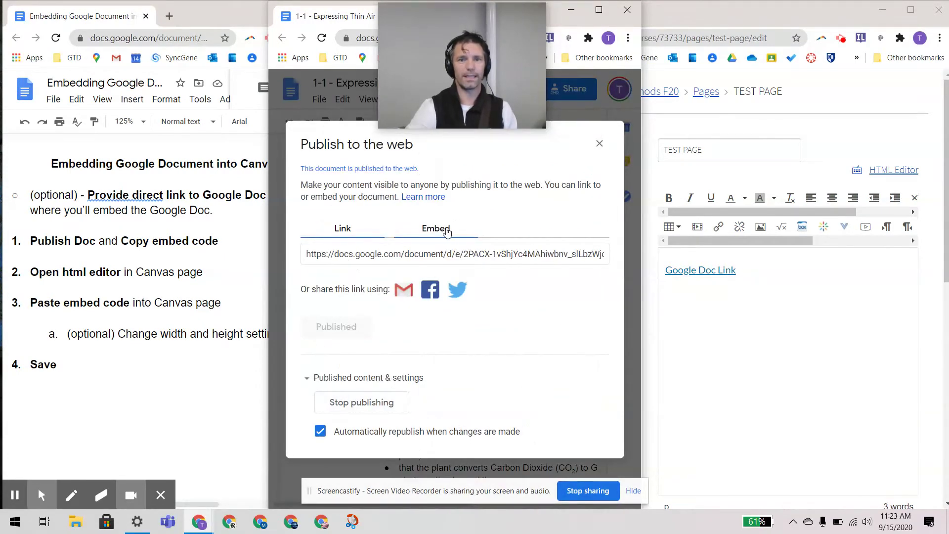
pyautogui.click(447, 231)
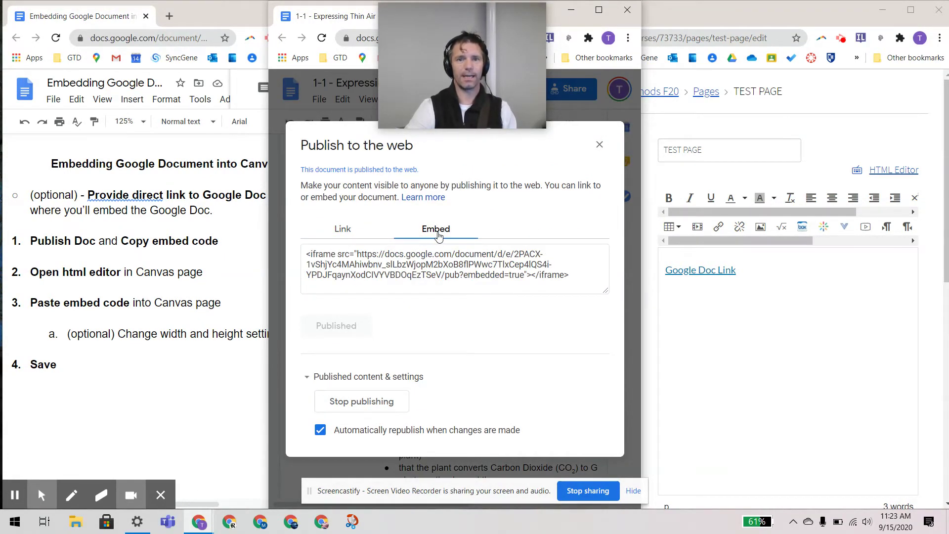
pyautogui.click(355, 276)
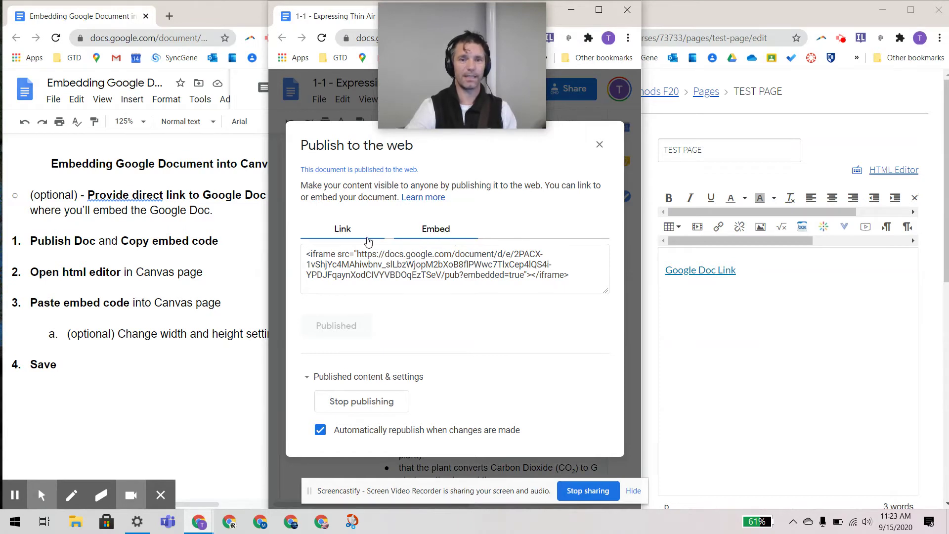
# Stop publishing the assignment document to the web
pyautogui.click(359, 403)
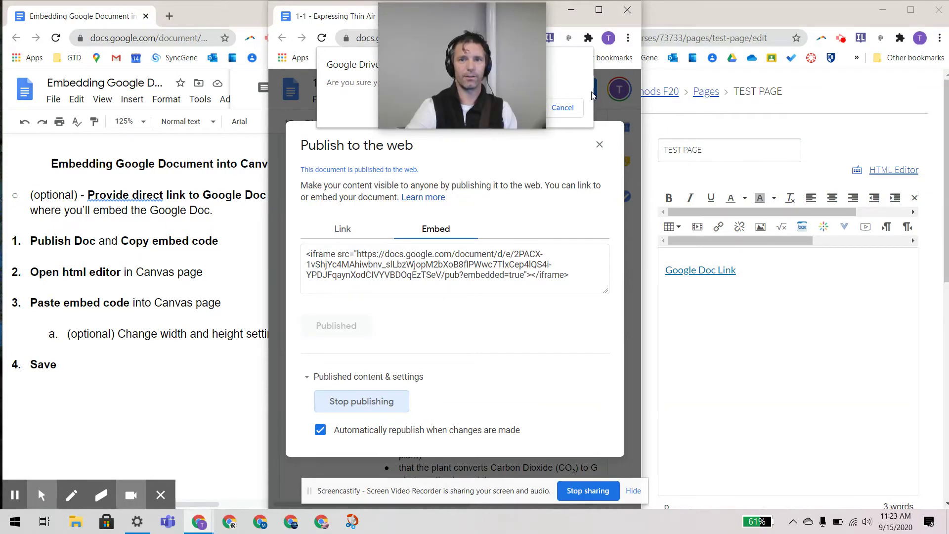
pyautogui.moveTo(509, 45); pyautogui.dragTo(382, 50)
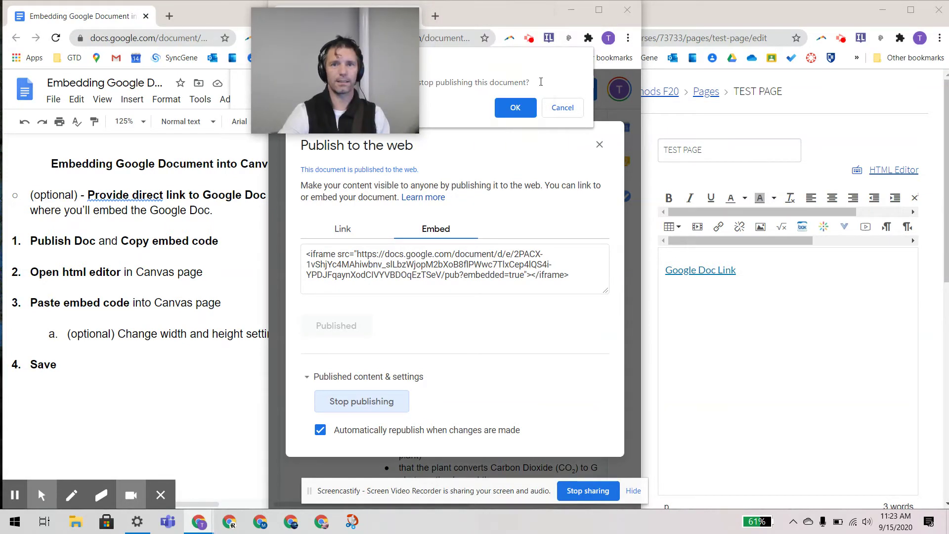
pyautogui.click(515, 107)
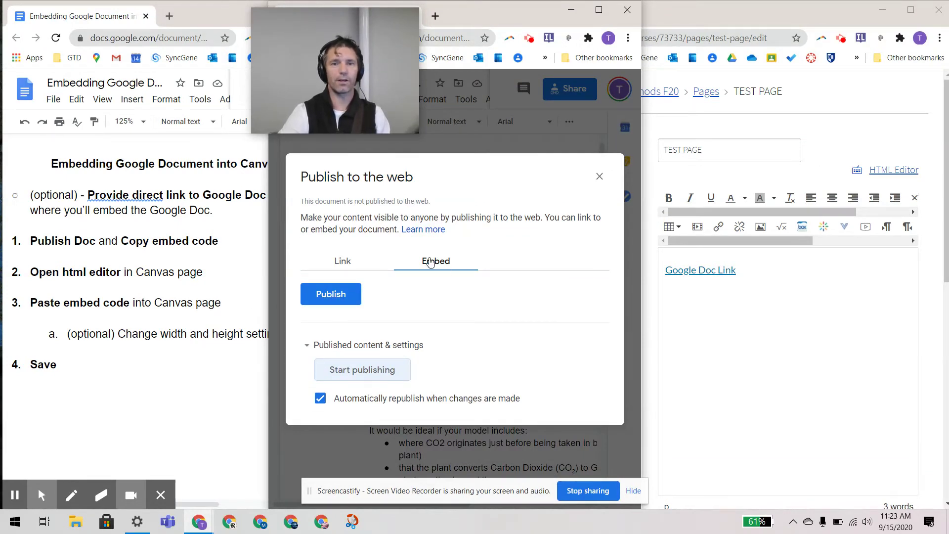
# Publish the assignment document to the web and copy its iframe embed code
pyautogui.click(330, 300)
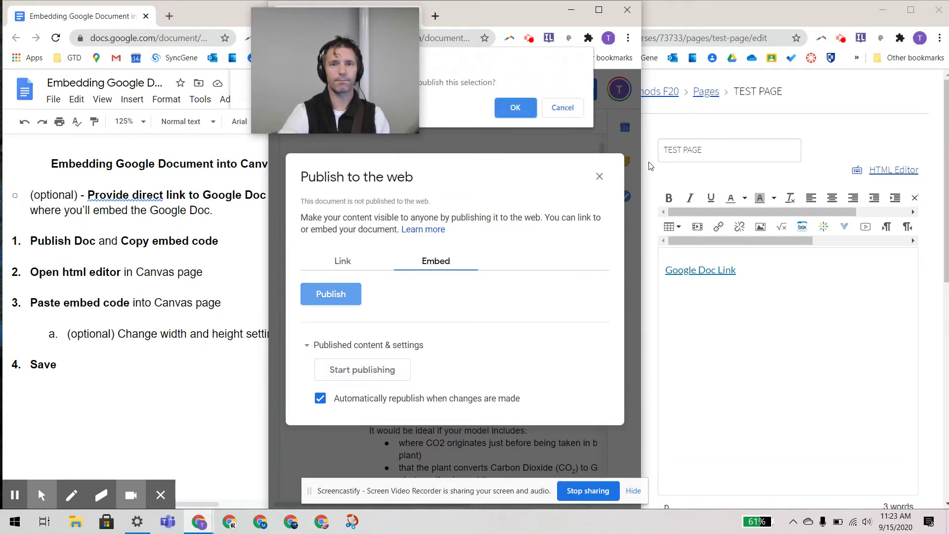
pyautogui.click(515, 107)
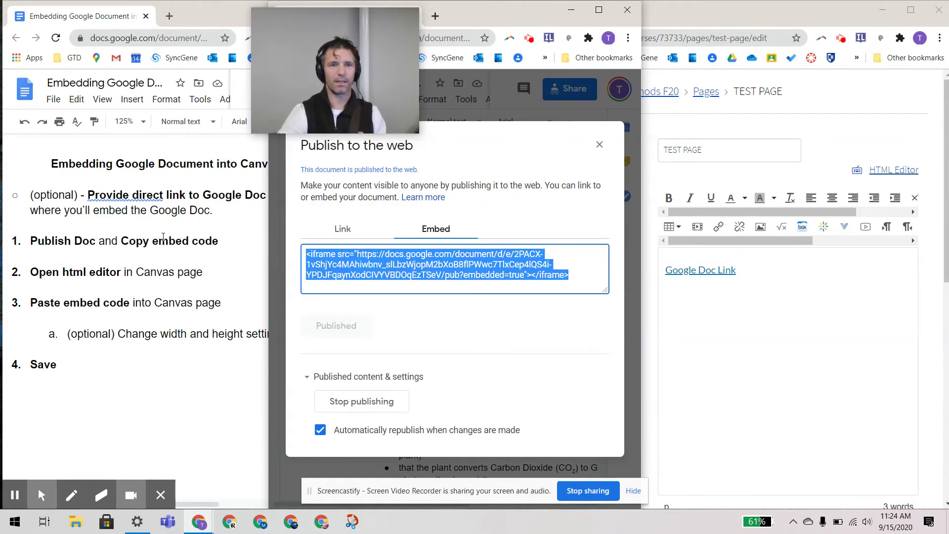
pyautogui.click(418, 271)
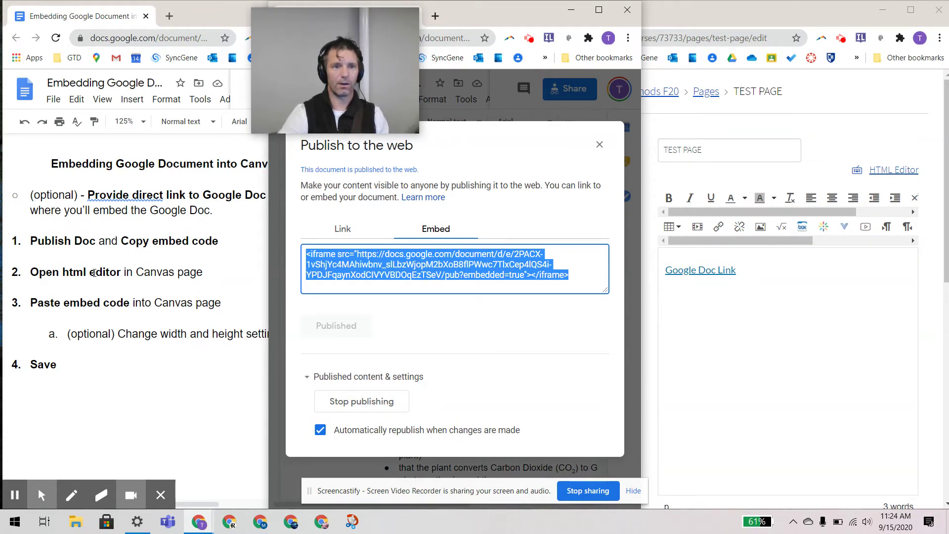
# Paste the document's iframe embed code after the first blank paragraph in TEST PAGE's HTML source and save the page
pyautogui.click(887, 173)
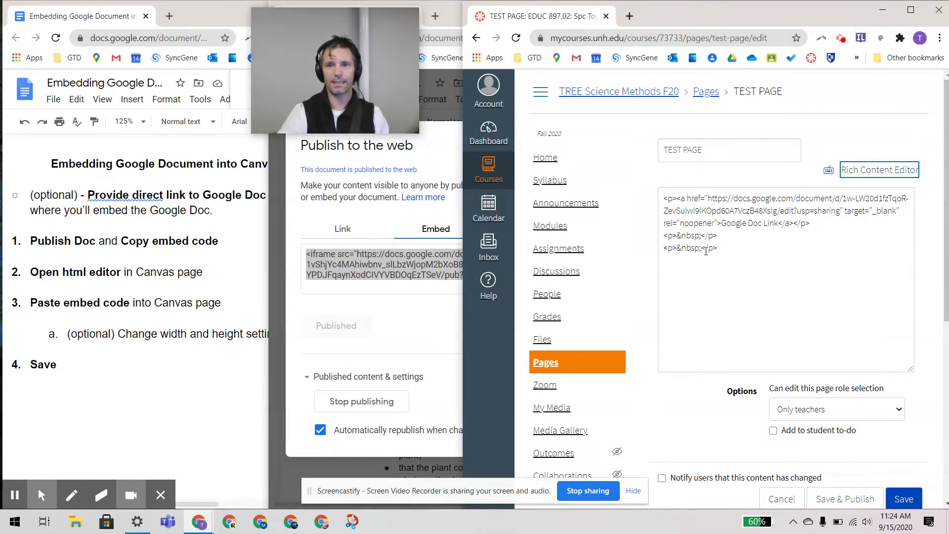
pyautogui.click(722, 236)
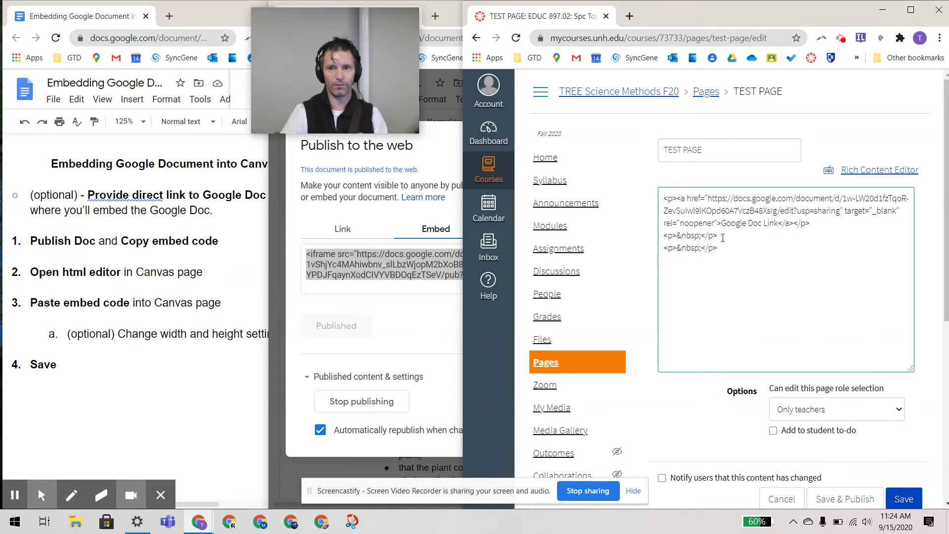
pyautogui.write('<iframe src="https://docs.google.com/document/d/e/2PACX-1vShjYc4MAhiwbnv_slLbzWjopM2bXoB8flPWwc7TlxCep4lQS4i-YPDJFqaynXodClVYVBDOqEzTSeV/pub?embedded=true"></iframe>')
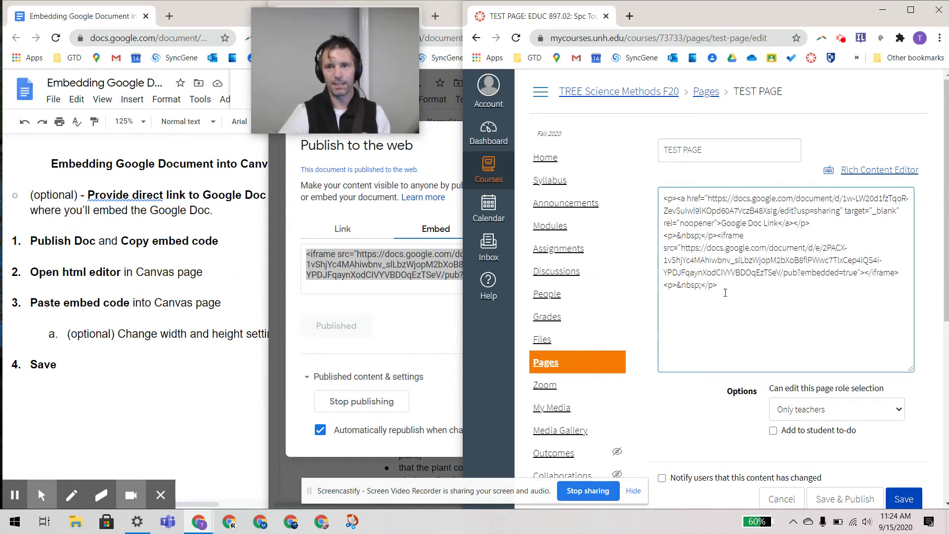
pyautogui.click(904, 498)
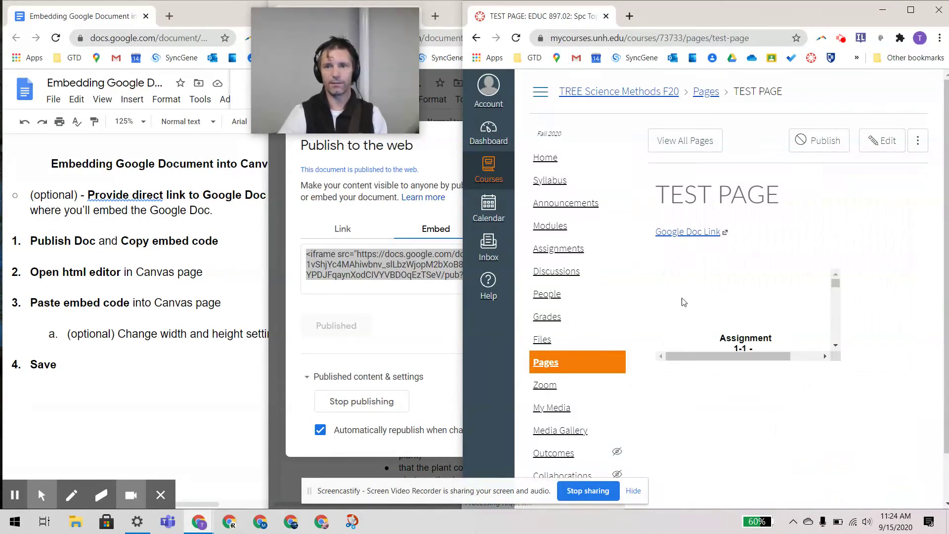
pyautogui.scroll(-2, 745, 311)
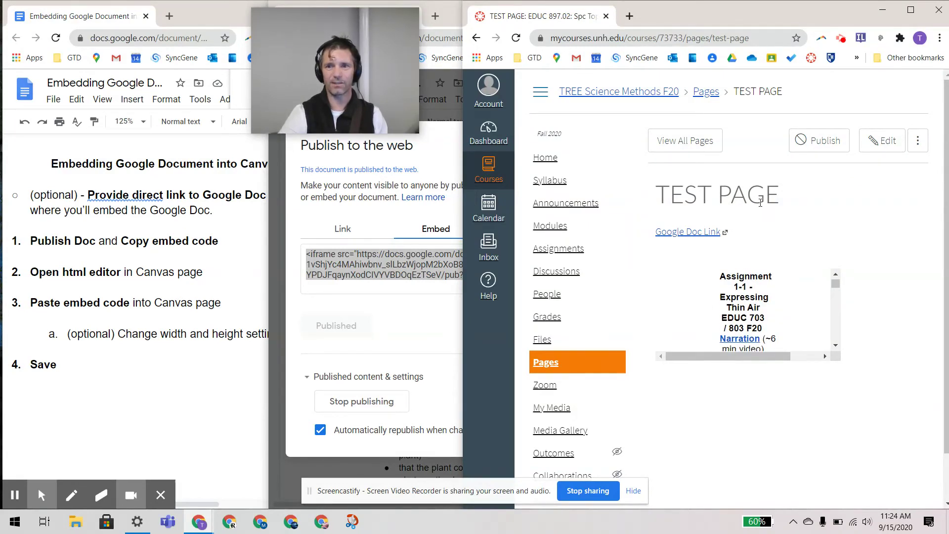
# Add the attribute width="1000" to the end of the opening iframe tag in TEST PAGE's HTML source
pyautogui.click(882, 140)
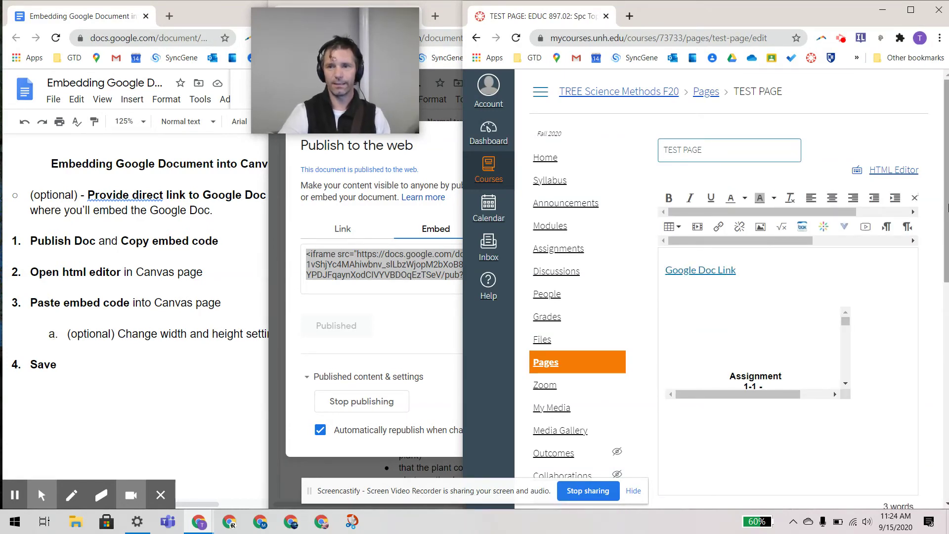
pyautogui.click(894, 170)
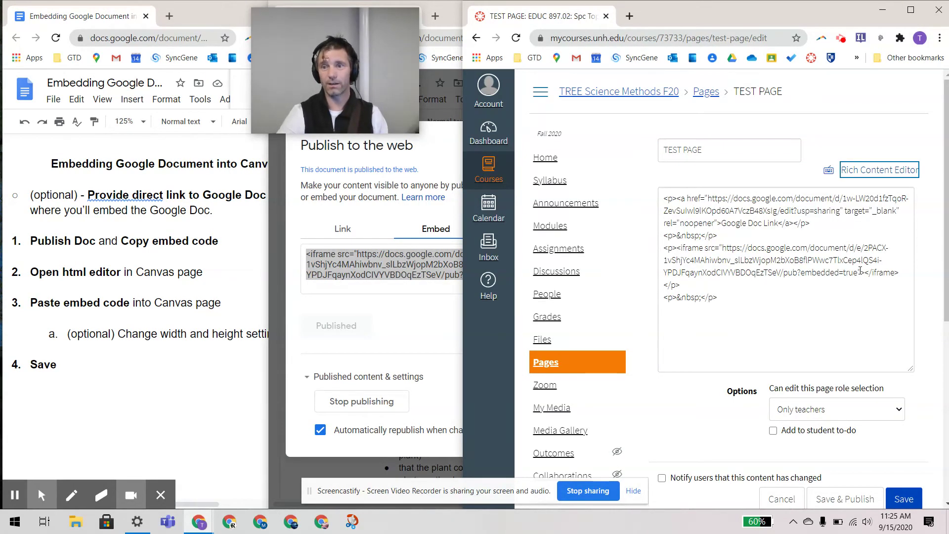
pyautogui.click(907, 296)
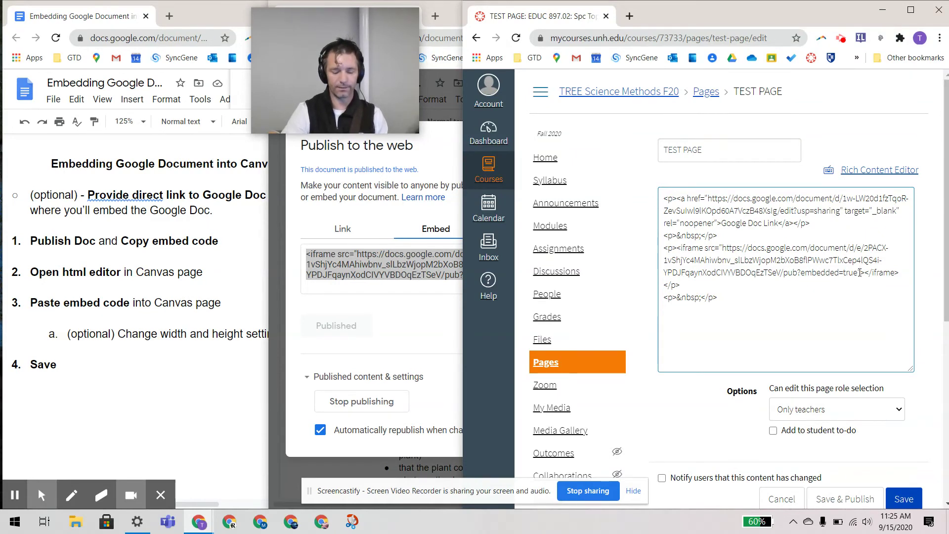
pyautogui.write('width=')
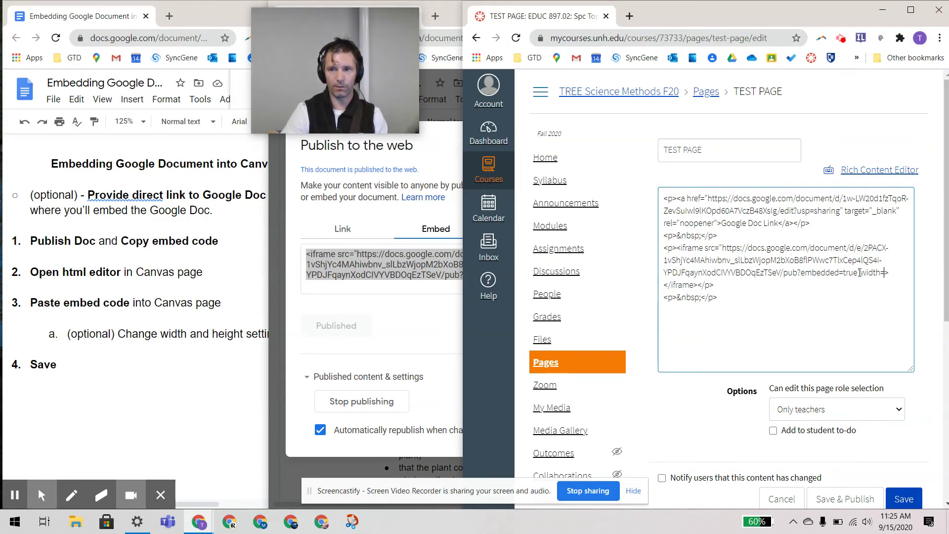
pyautogui.write('"1000')
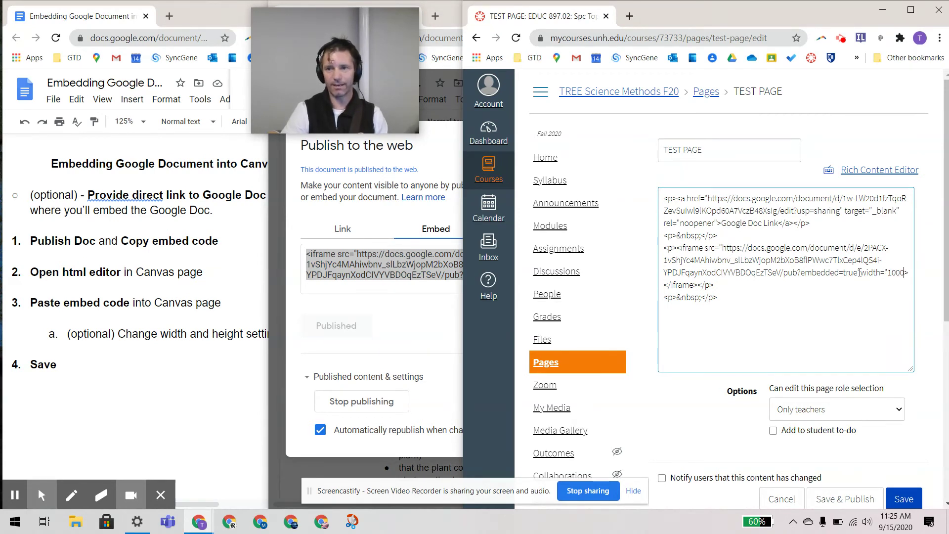
pyautogui.write('"')
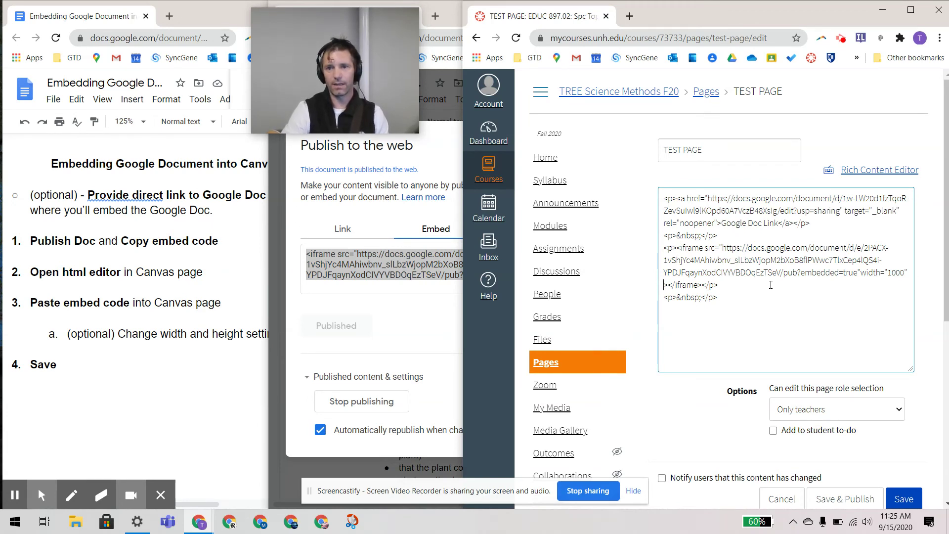
# Add height="1000" after the iframe's width attribute, save the page and widen its browser window
pyautogui.write('height')
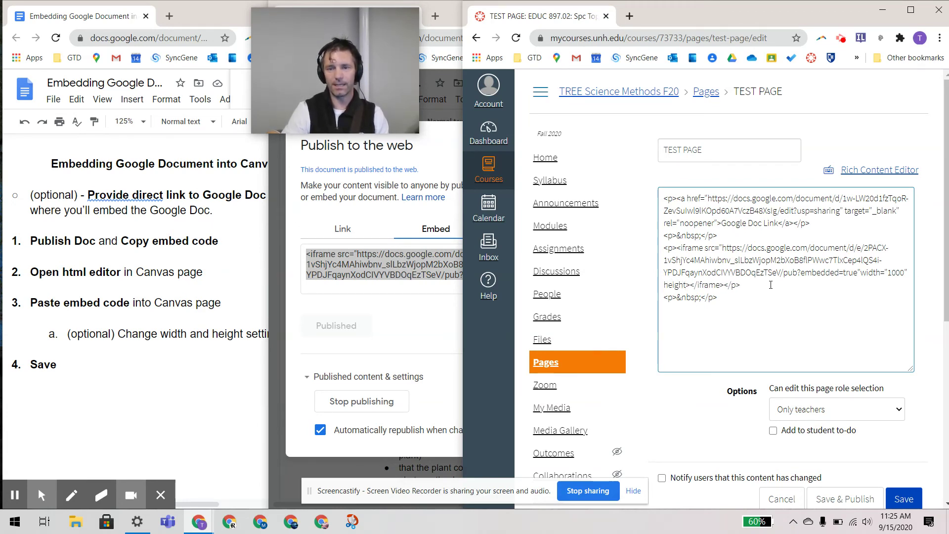
pyautogui.write('="1')
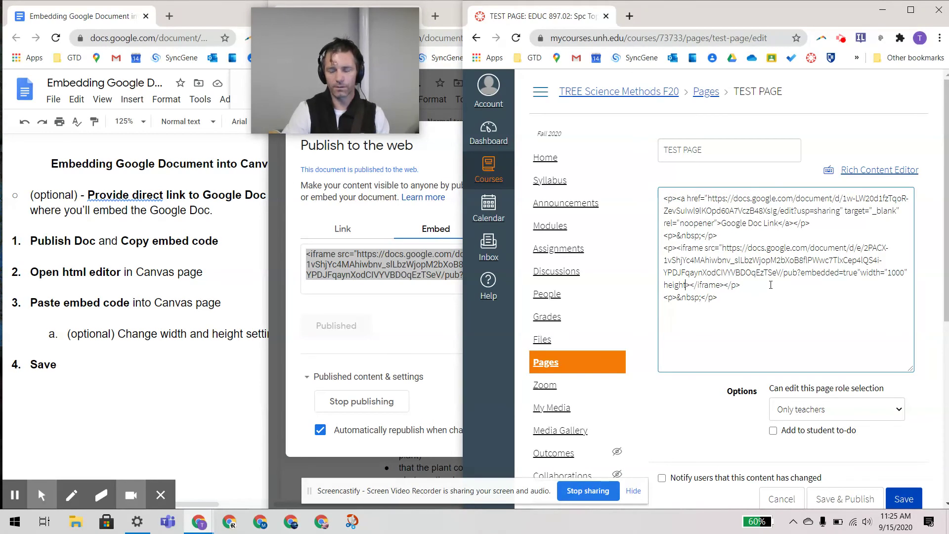
pyautogui.write('000"')
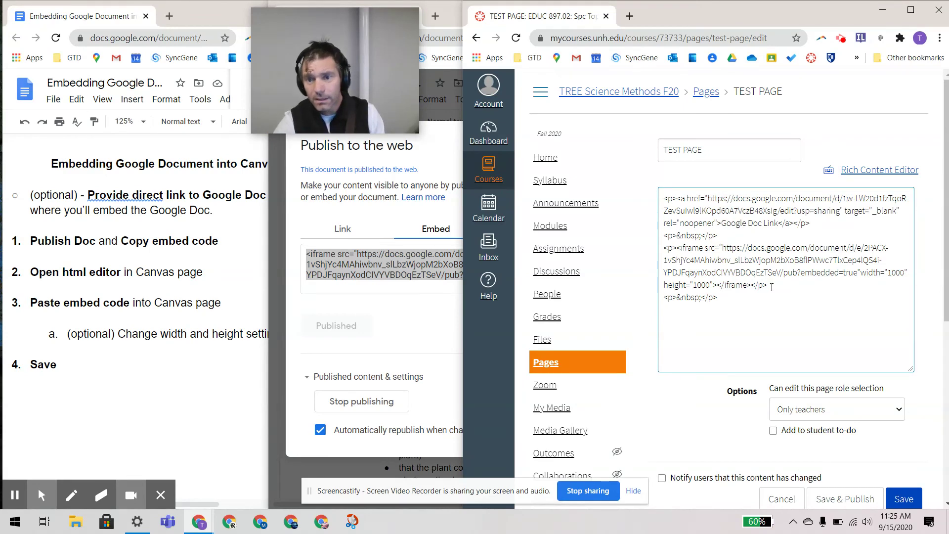
pyautogui.click(903, 501)
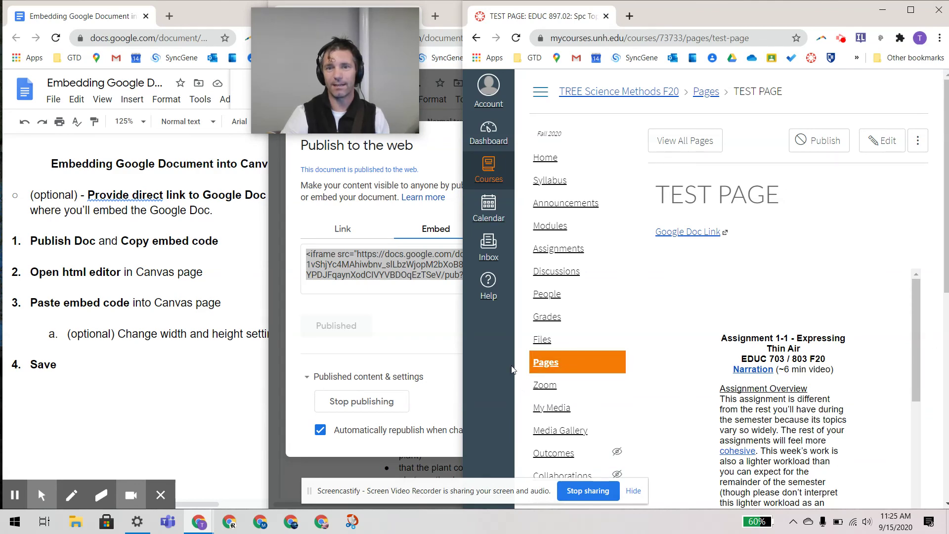
pyautogui.moveTo(461, 396); pyautogui.dragTo(415, 412)
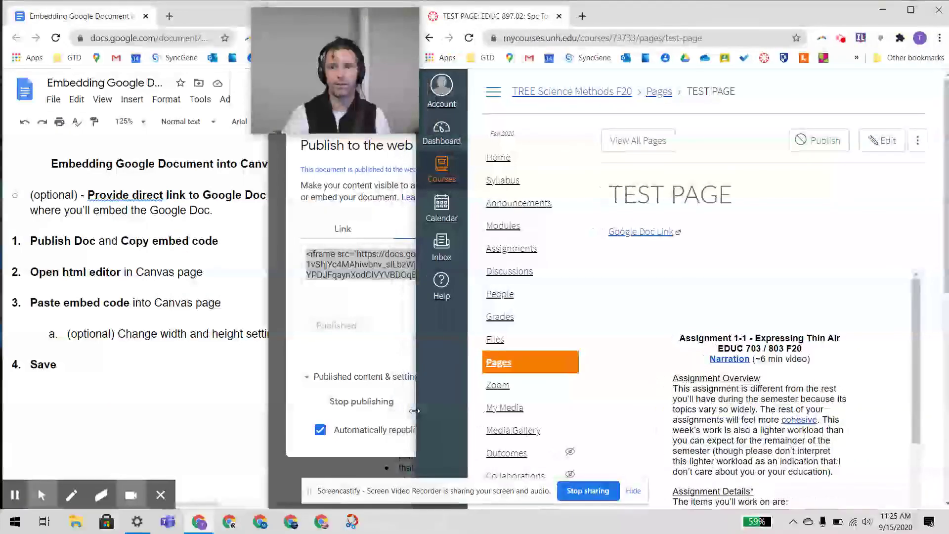